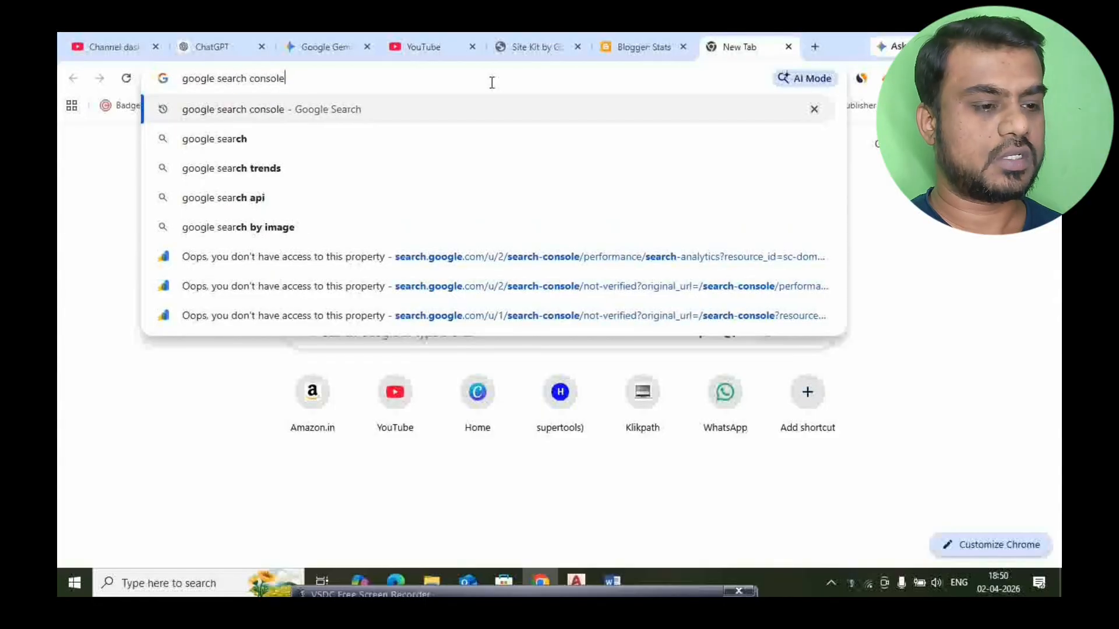
Open Google Search Console from a web search and bring up the dialog for adding a new property.
{"action": "key", "text": "Return"}
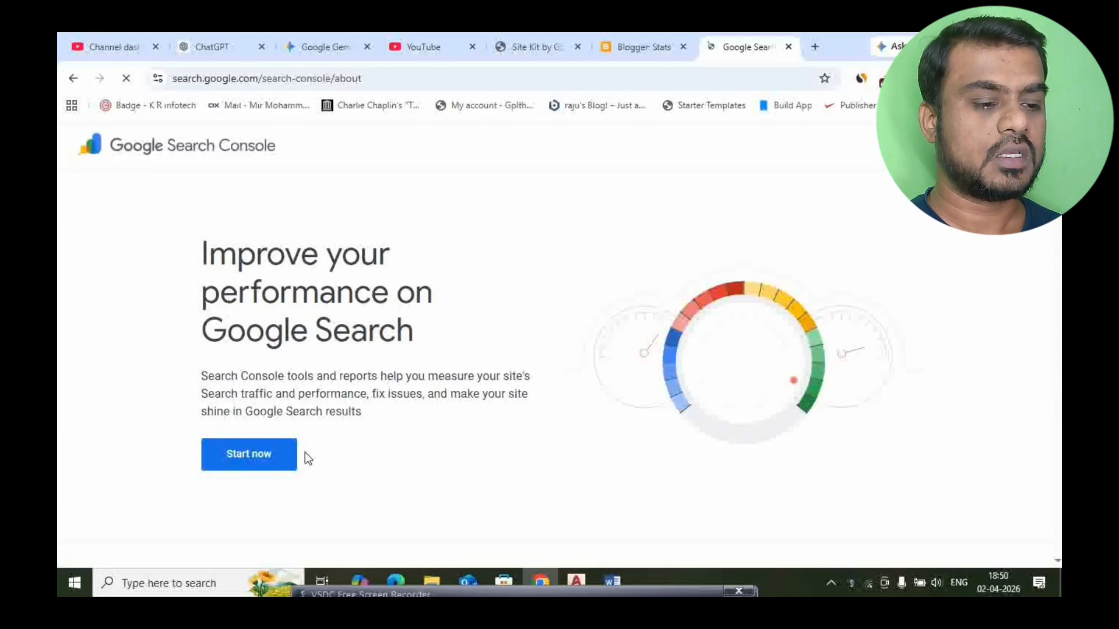
{"action": "left_click", "coordinate": [260, 459]}
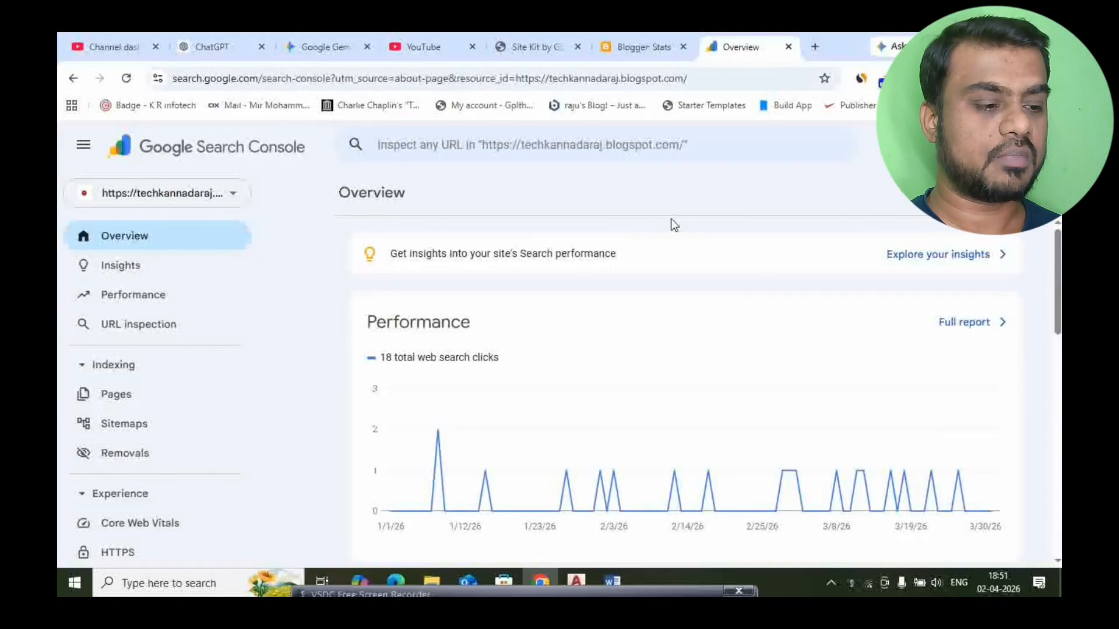
{"action": "left_click", "coordinate": [193, 200]}
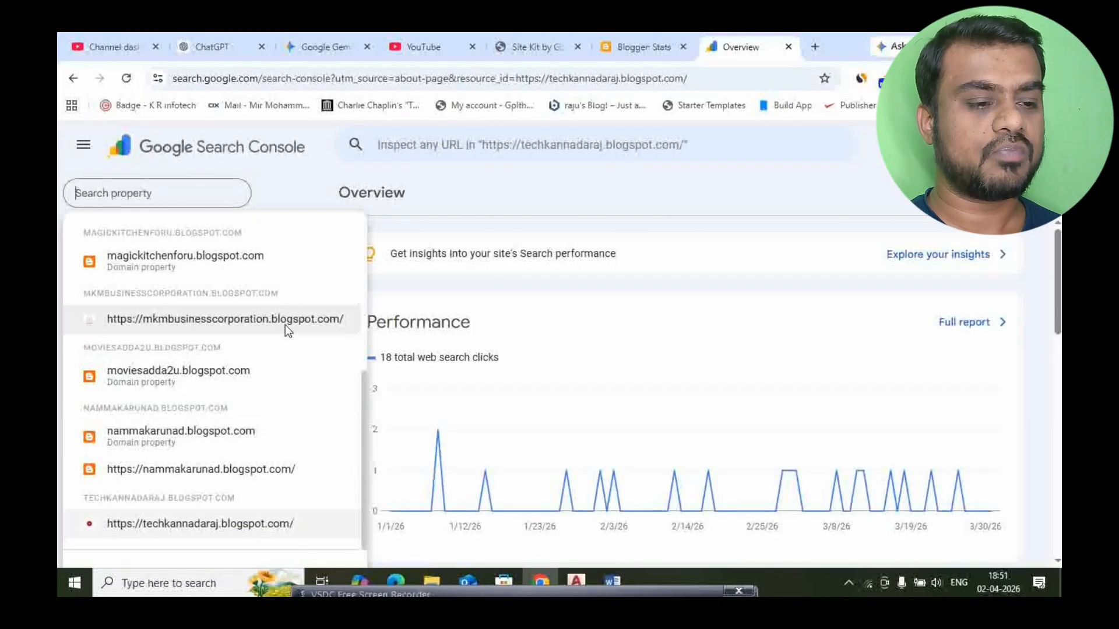
{"action": "scroll", "coordinate": [235, 351], "scroll_direction": "up", "scroll_amount": 5}
{"action": "scroll", "coordinate": [233, 364], "scroll_direction": "down", "scroll_amount": 5}
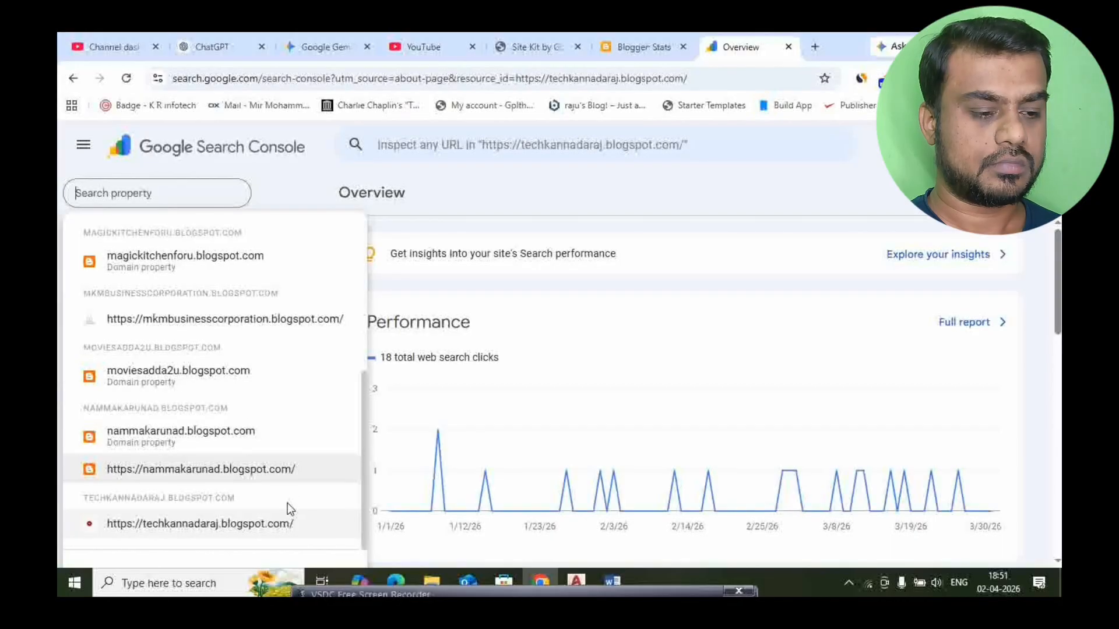
{"action": "left_click", "coordinate": [162, 557]}
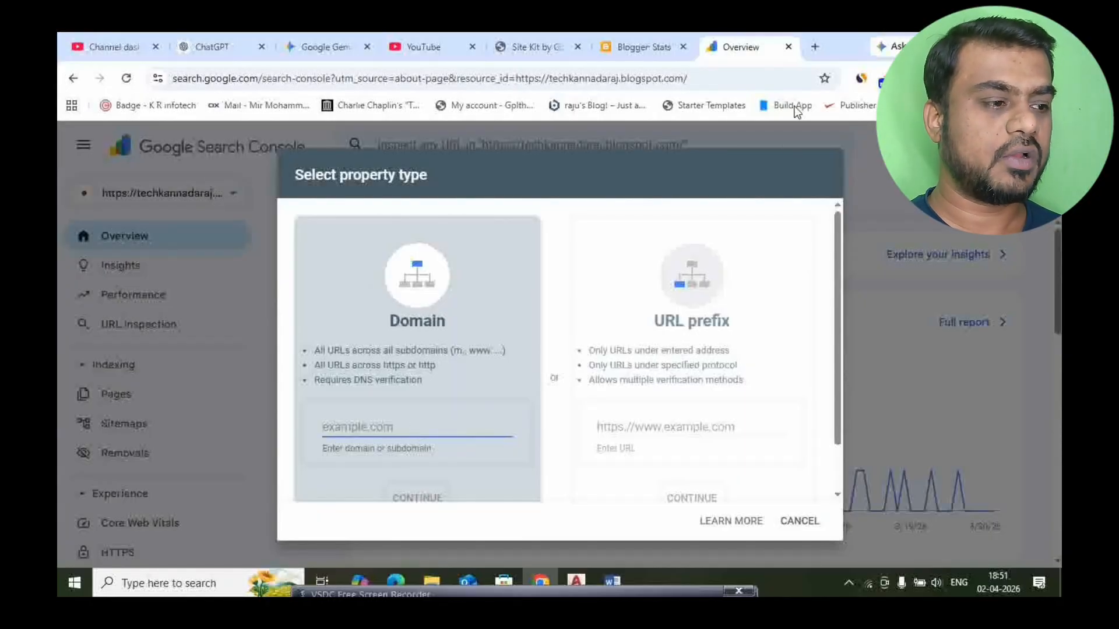
{"action": "key", "text": "ctrl+t"}
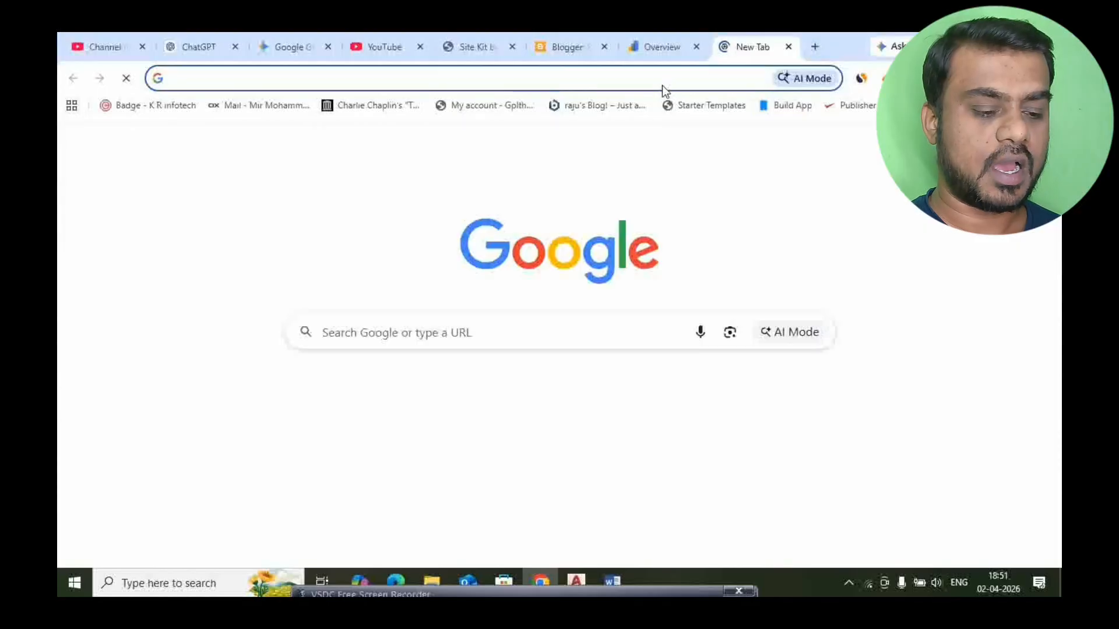
{"action": "type", "text": "rsshopy.com"}
{"action": "key", "text": "ctrl+a"}
{"action": "key", "text": "ctrl+c"}
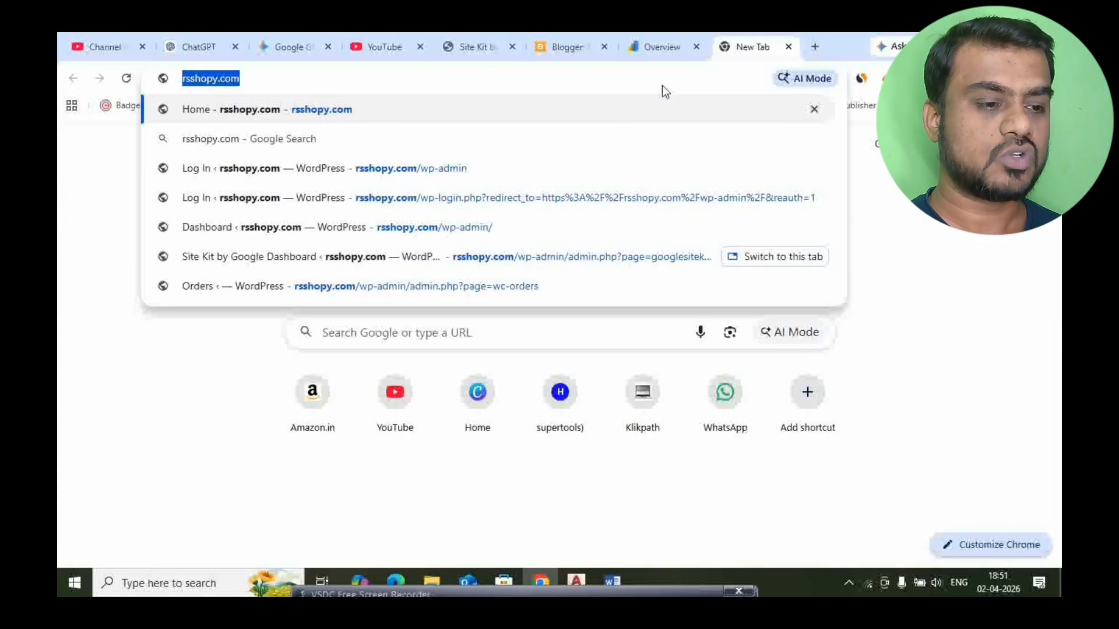
{"action": "left_click", "coordinate": [637, 55]}
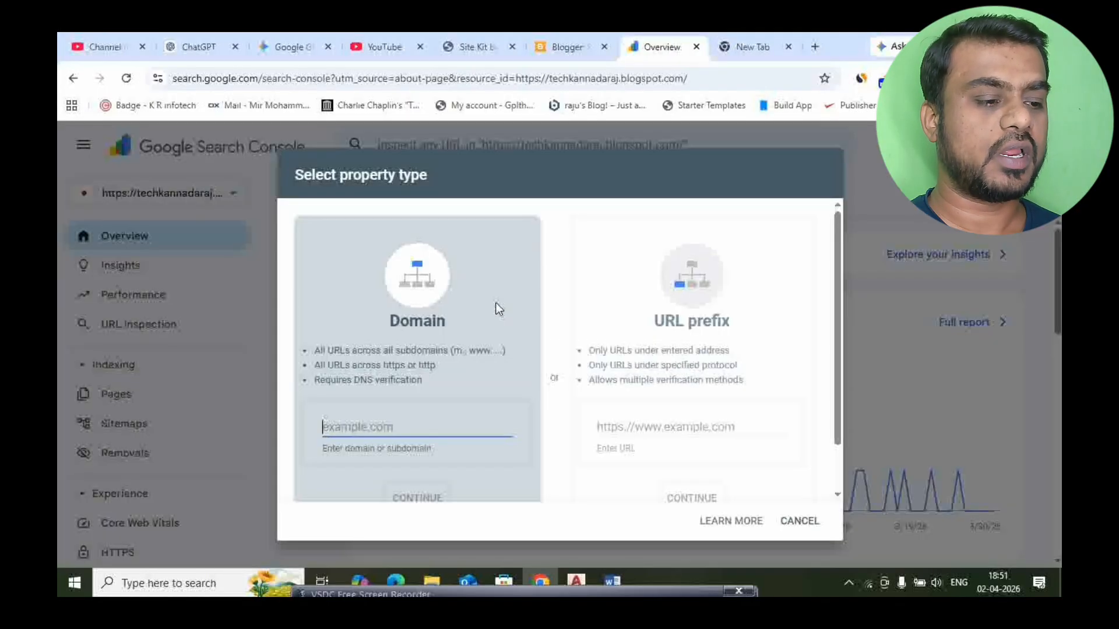
{"action": "key", "text": "ctrl+v"}
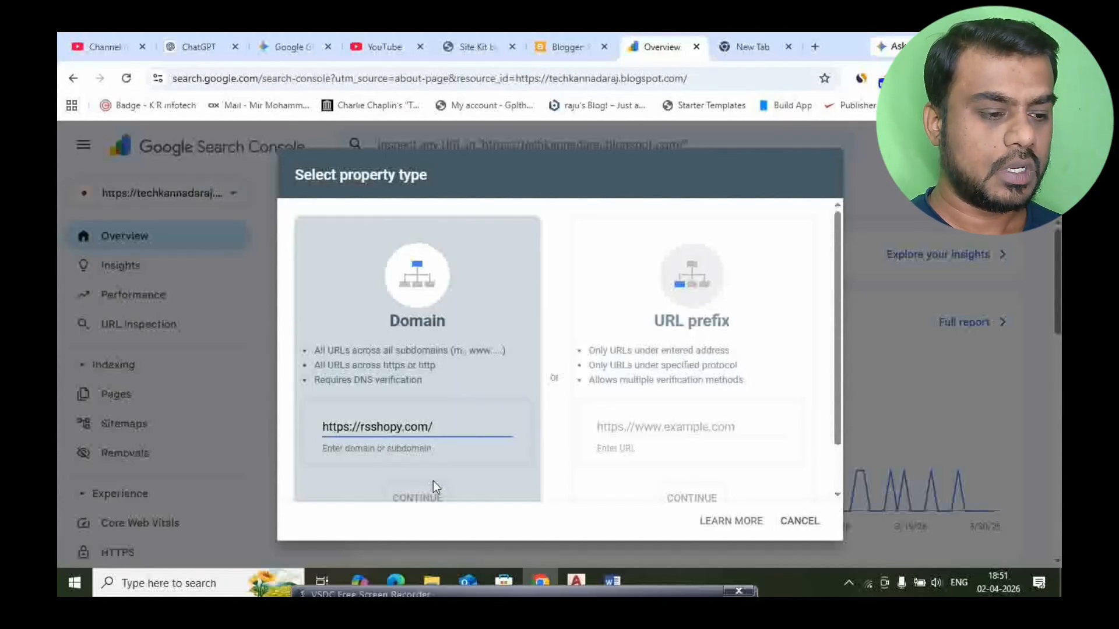
{"action": "left_click", "coordinate": [428, 497]}
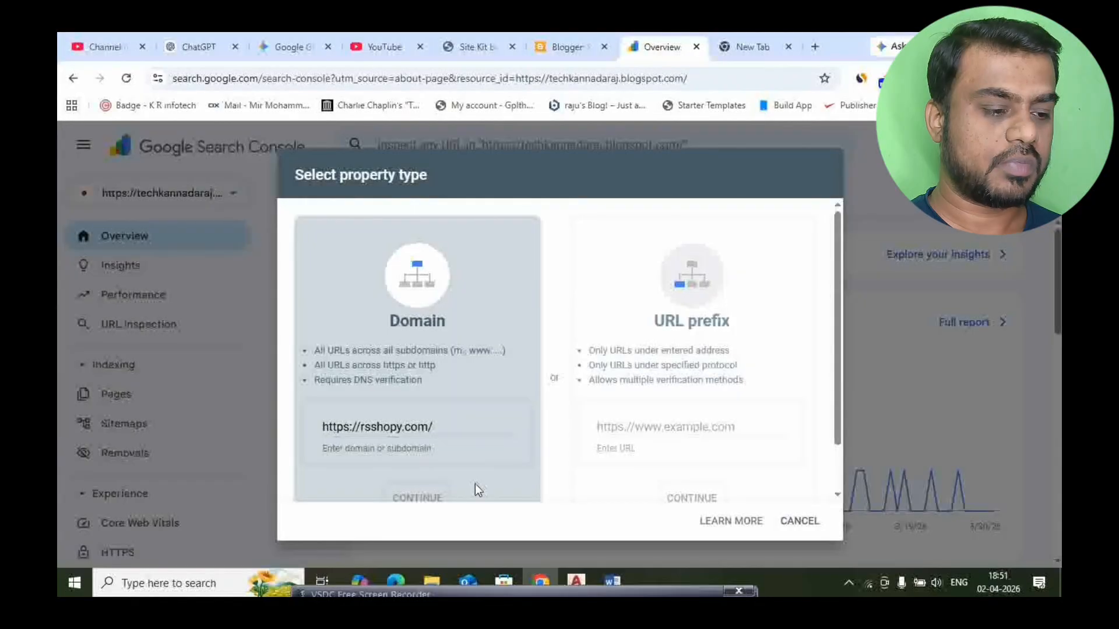
{"action": "left_click", "coordinate": [448, 433]}
{"action": "key", "text": "ctrl+a"}
{"action": "key", "text": "ctrl+c"}
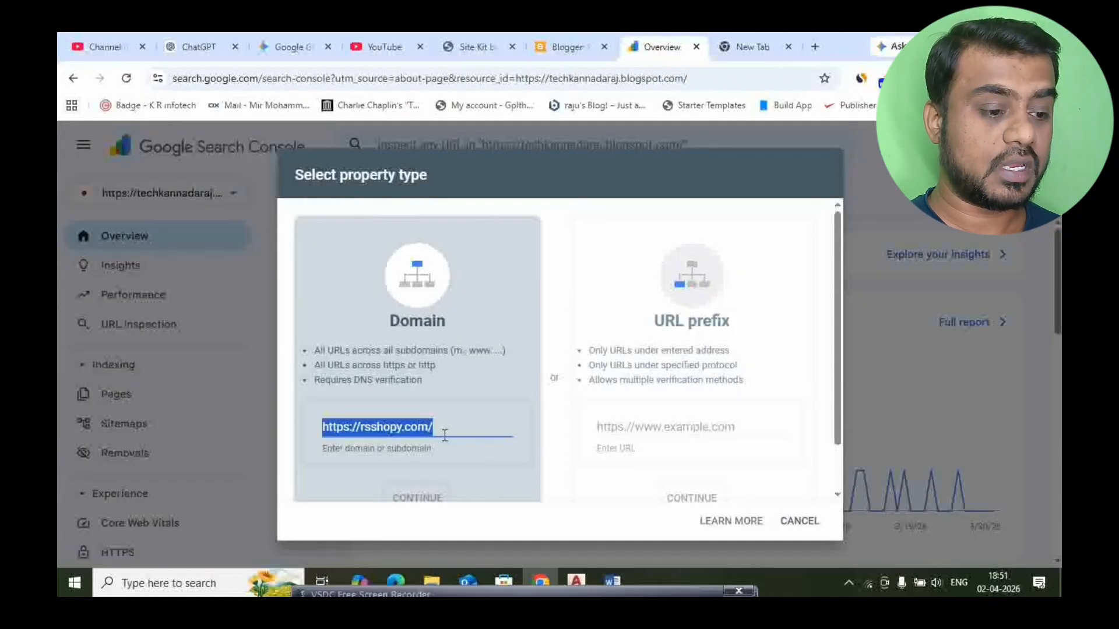
{"action": "key", "text": "BackSpace"}
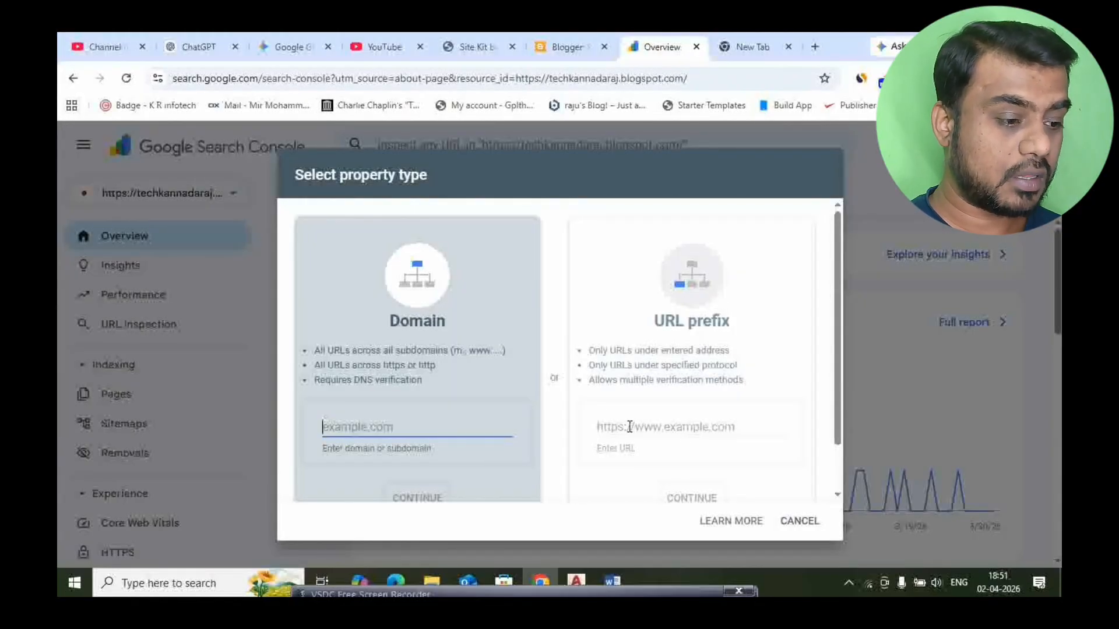
{"action": "left_click", "coordinate": [653, 434]}
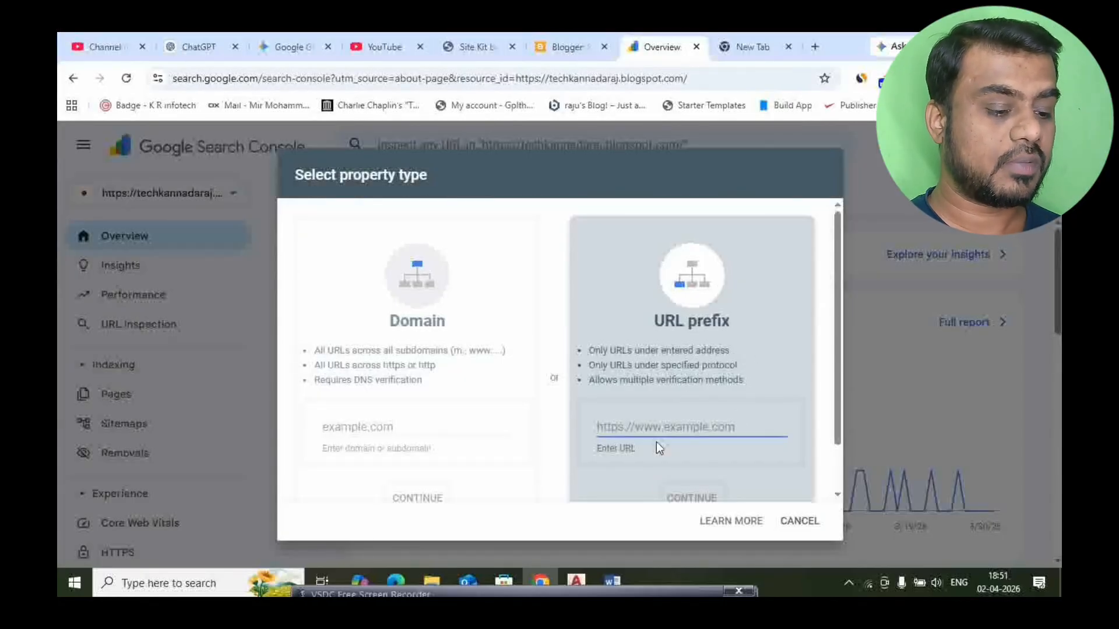
{"action": "key", "text": "ctrl+v"}
{"action": "scroll", "coordinate": [733, 475], "scroll_direction": "down", "scroll_amount": 1}
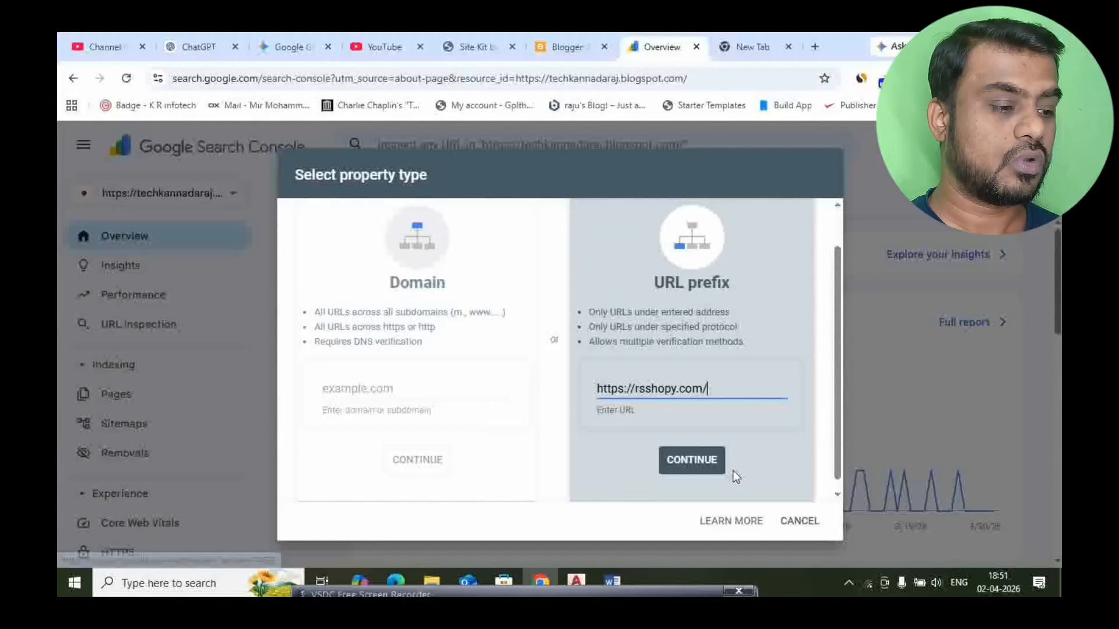
{"action": "left_click", "coordinate": [701, 448]}
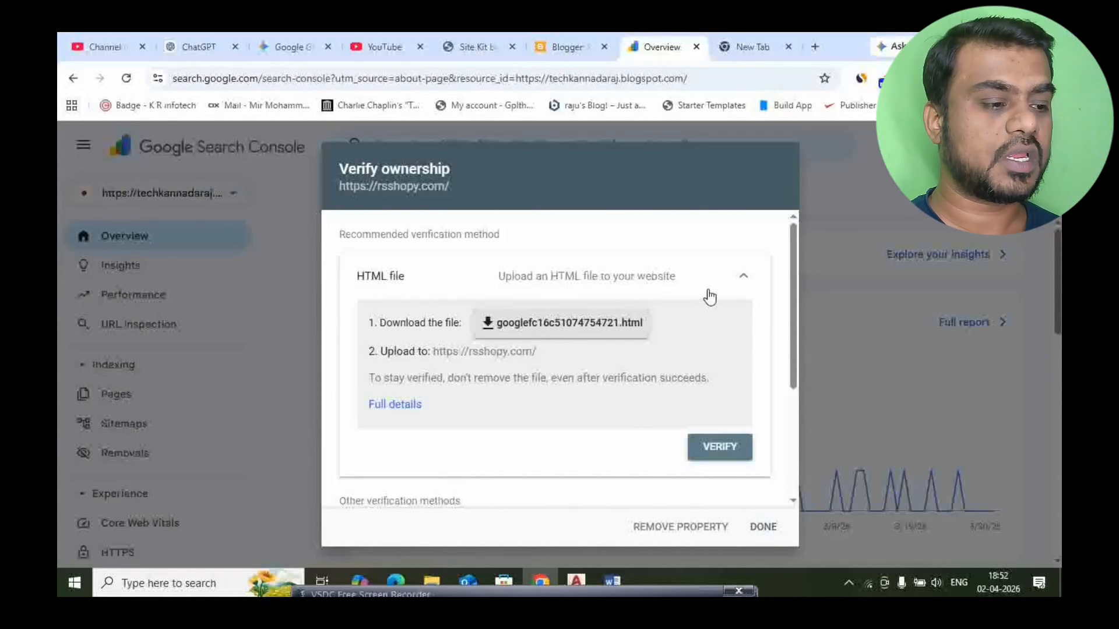
Collapse the HTML file verification method, expand HTML tag and copy its google-site-verification meta tag.
{"action": "left_click", "coordinate": [744, 281]}
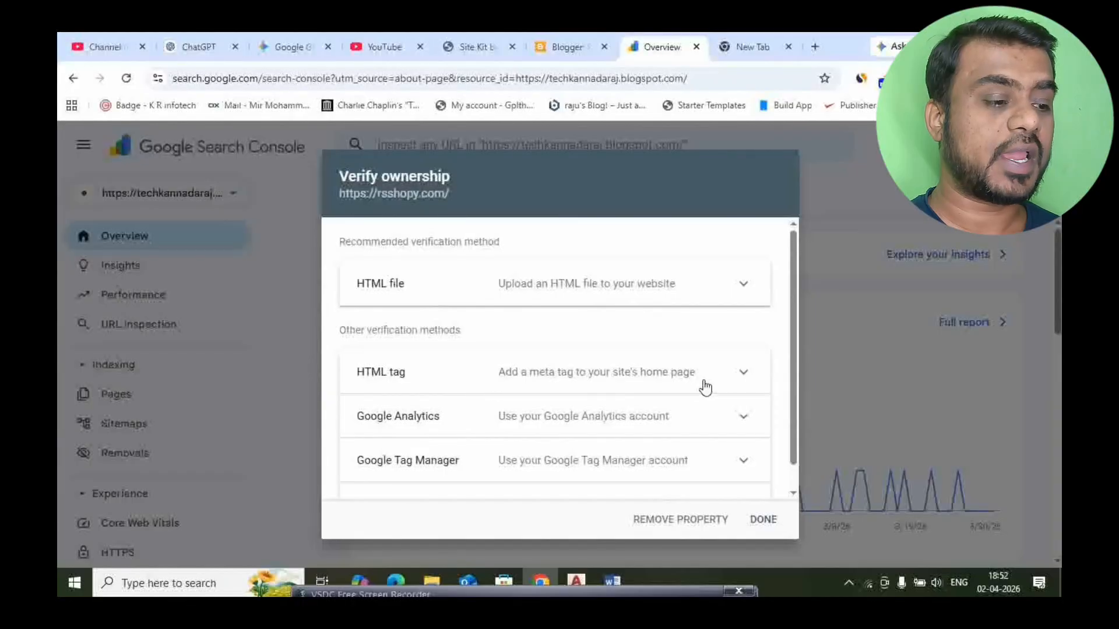
{"action": "left_click", "coordinate": [744, 376]}
{"action": "scroll", "coordinate": [600, 373], "scroll_direction": "down", "scroll_amount": 3}
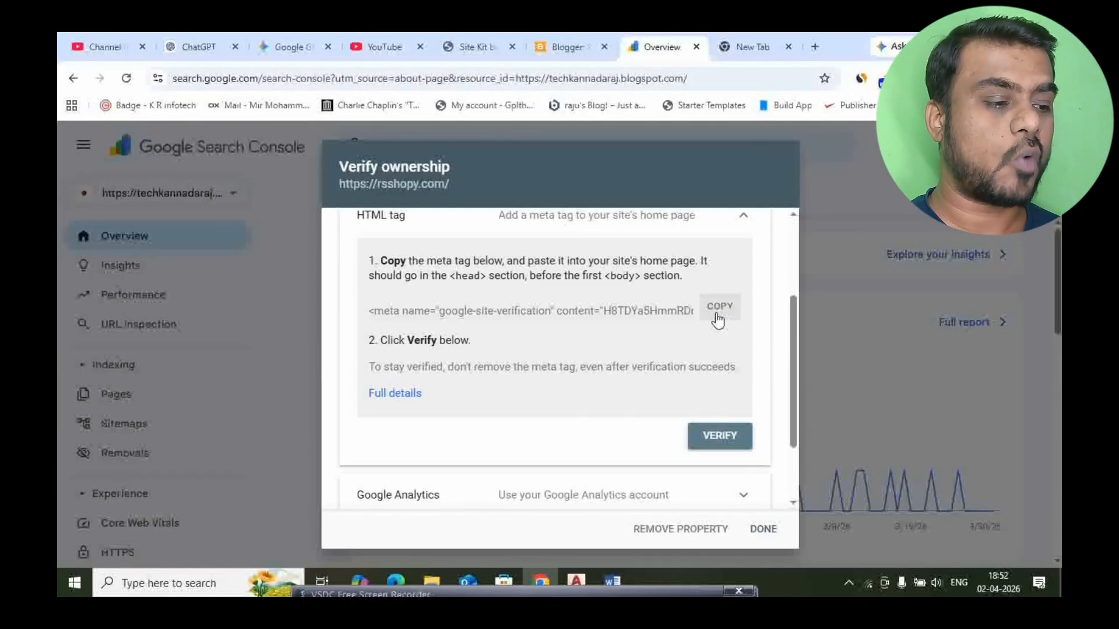
{"action": "left_click", "coordinate": [716, 315]}
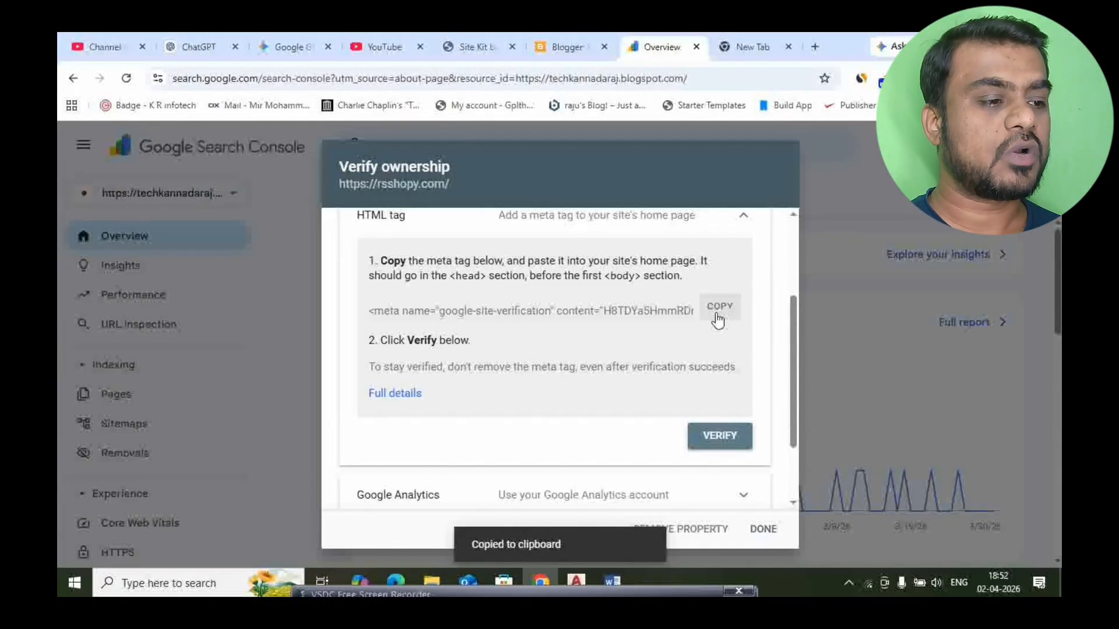
Switch to the rsshopy.com WordPress dashboard and look through its installed plugins for WPCode Lite.
{"action": "left_click", "coordinate": [480, 48]}
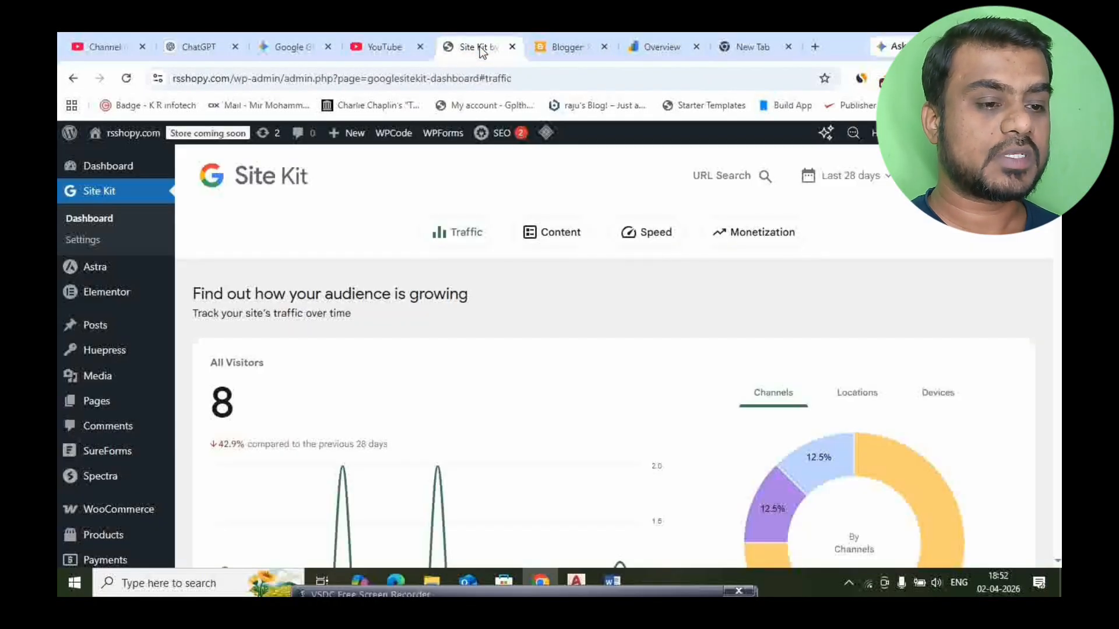
{"action": "scroll", "coordinate": [82, 443], "scroll_direction": "down", "scroll_amount": 1}
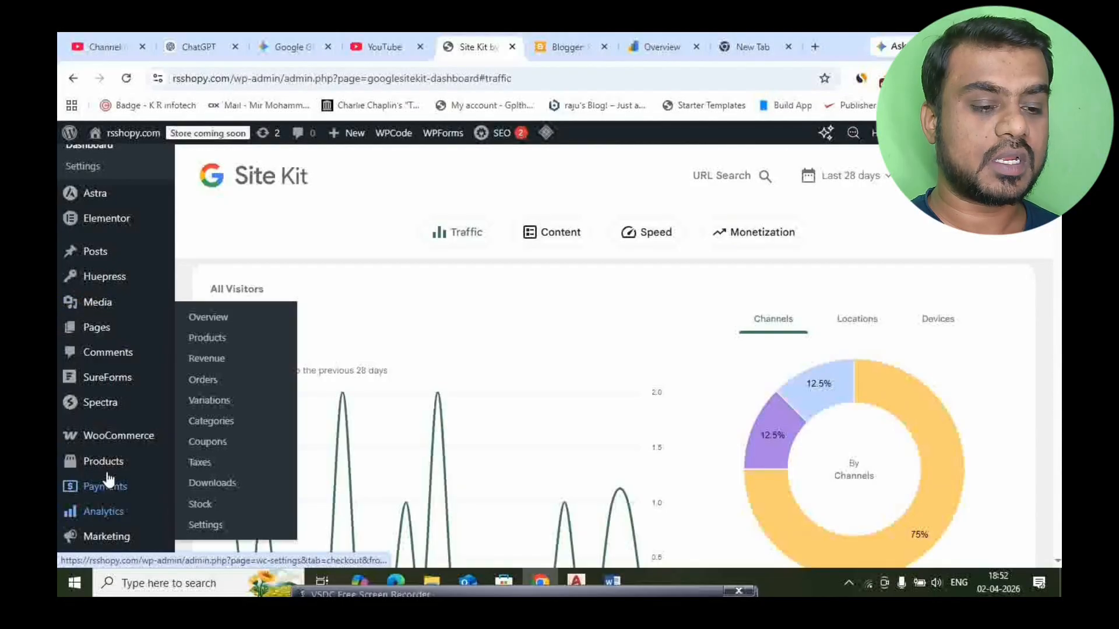
{"action": "scroll", "coordinate": [122, 501], "scroll_direction": "down", "scroll_amount": 1}
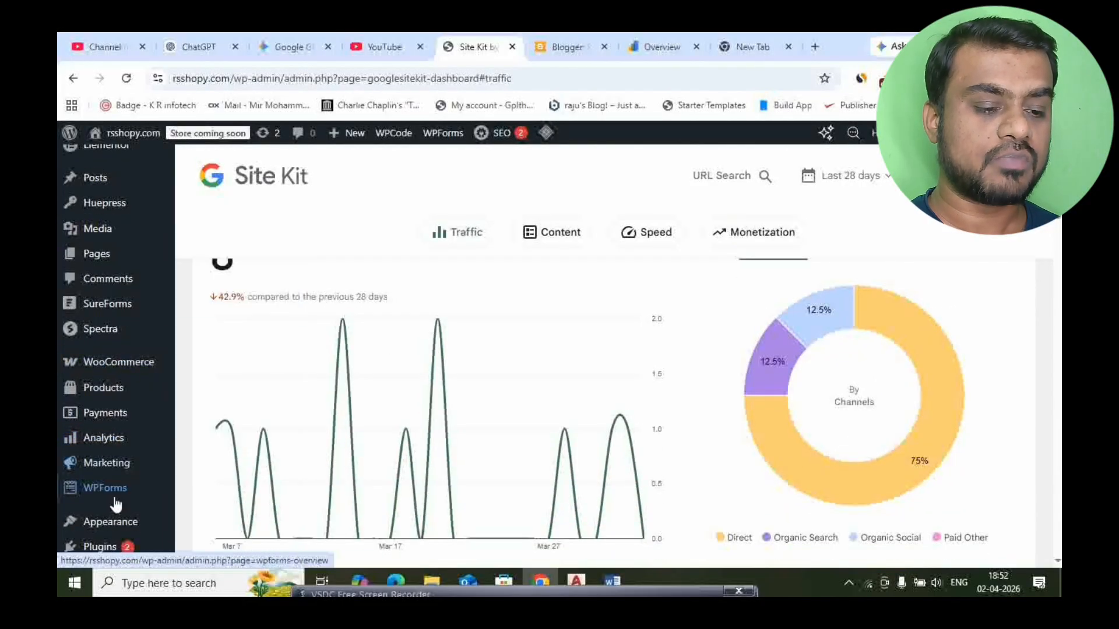
{"action": "scroll", "coordinate": [111, 507], "scroll_direction": "down", "scroll_amount": 1}
{"action": "mouse_move", "coordinate": [102, 473]}
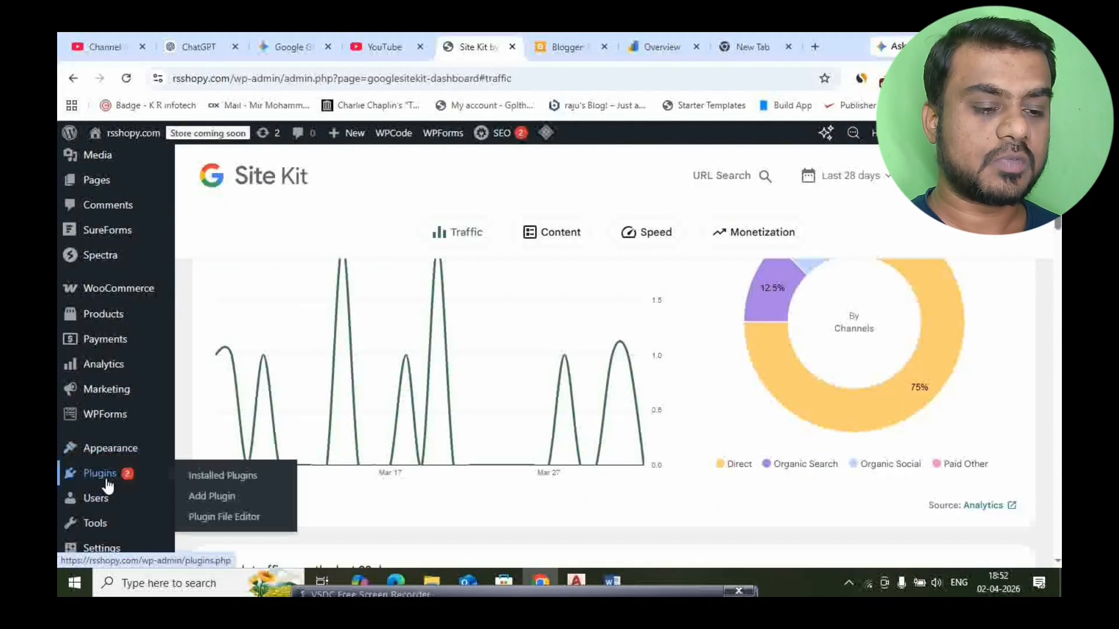
{"action": "left_click", "coordinate": [254, 484]}
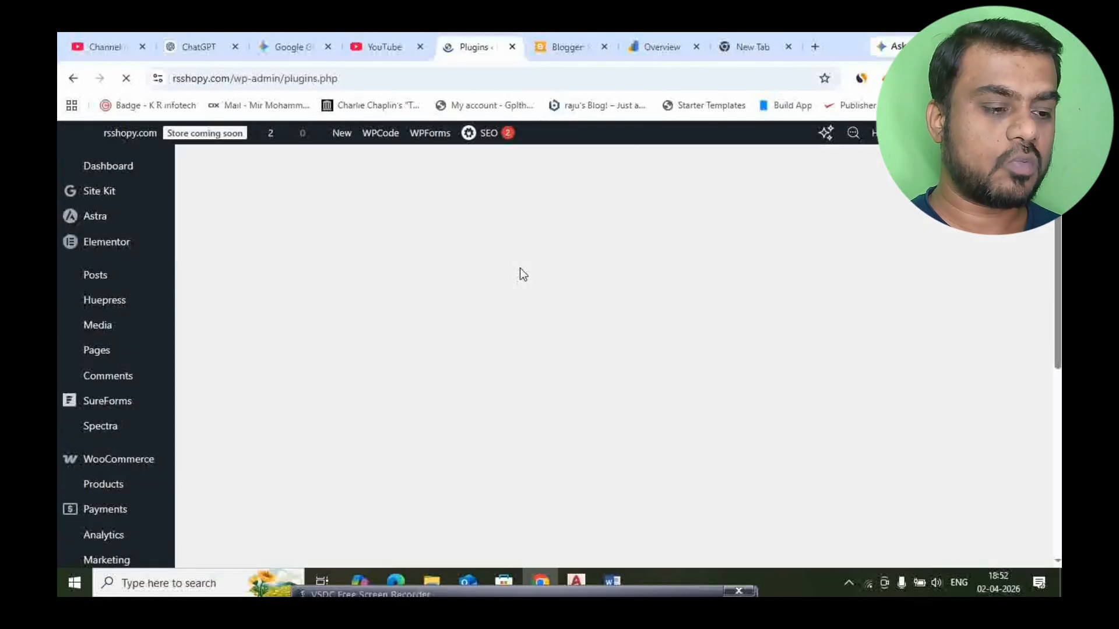
{"action": "scroll", "coordinate": [404, 347], "scroll_direction": "down", "scroll_amount": 15}
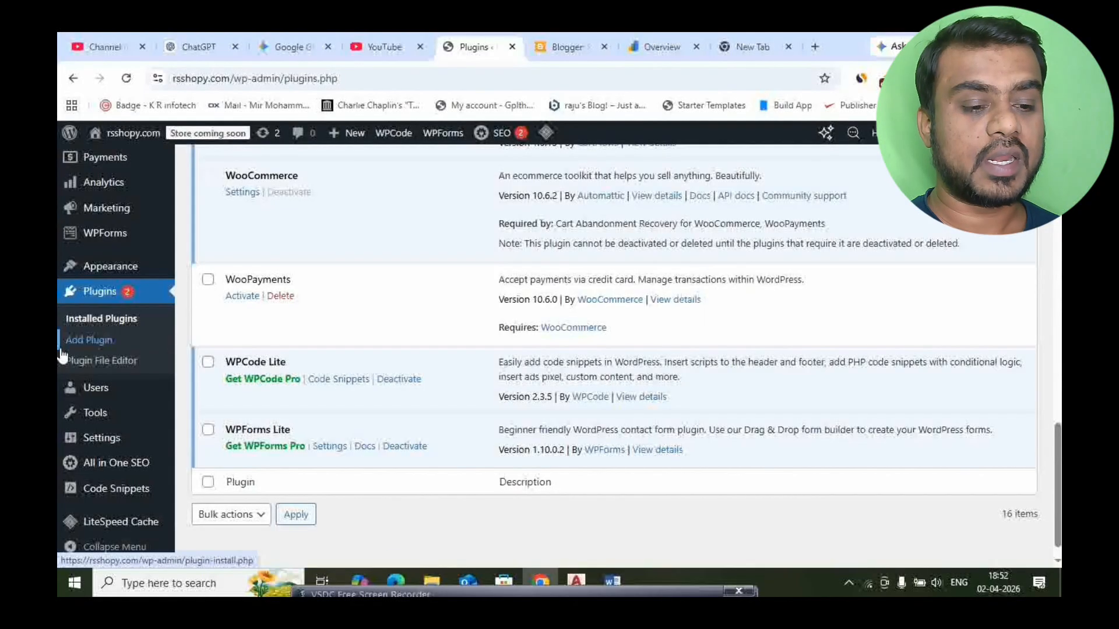
Open the Header & Footer page of Code Snippets and examine the meta tag in the Header code box.
{"action": "scroll", "coordinate": [81, 407], "scroll_direction": "down", "scroll_amount": 1}
{"action": "mouse_move", "coordinate": [102, 489]}
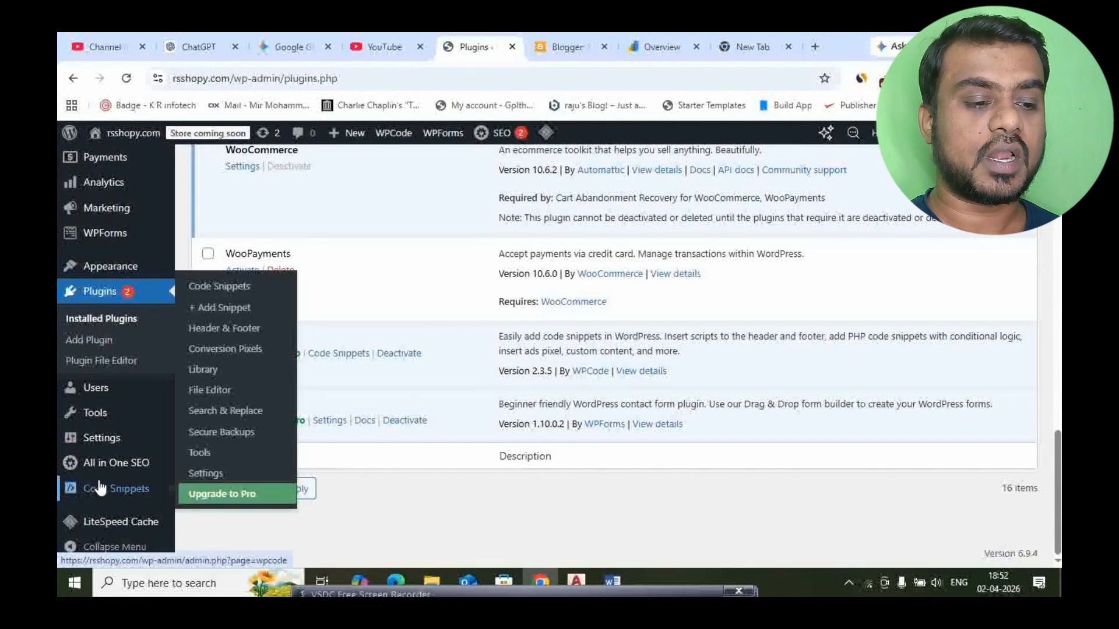
{"action": "left_click", "coordinate": [233, 337]}
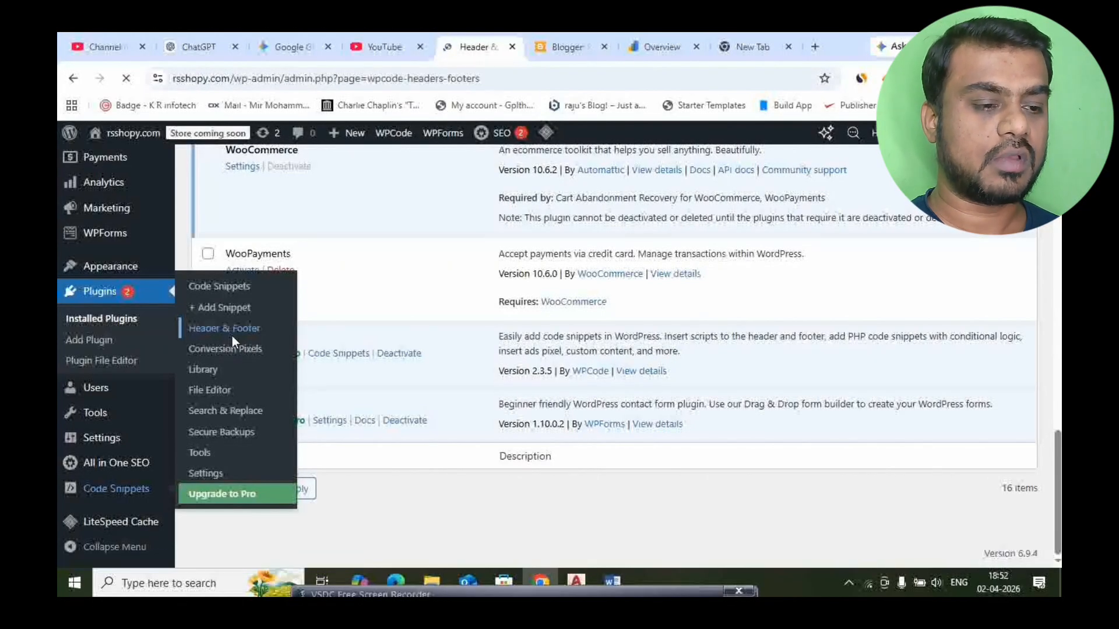
{"action": "scroll", "coordinate": [377, 346], "scroll_direction": "down", "scroll_amount": 3}
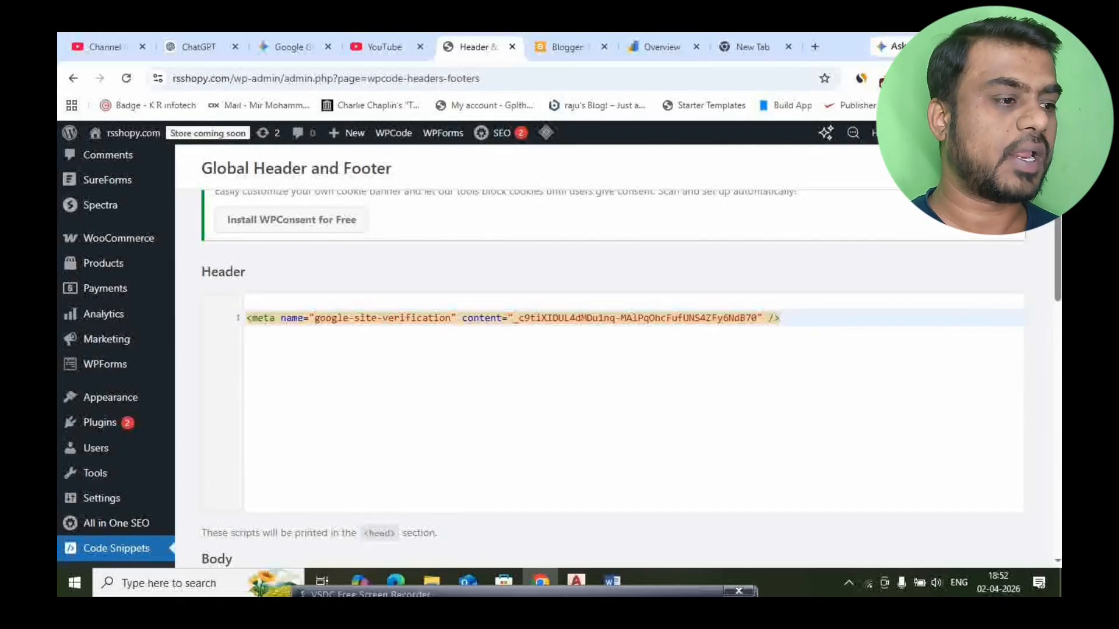
{"action": "left_click", "coordinate": [635, 46]}
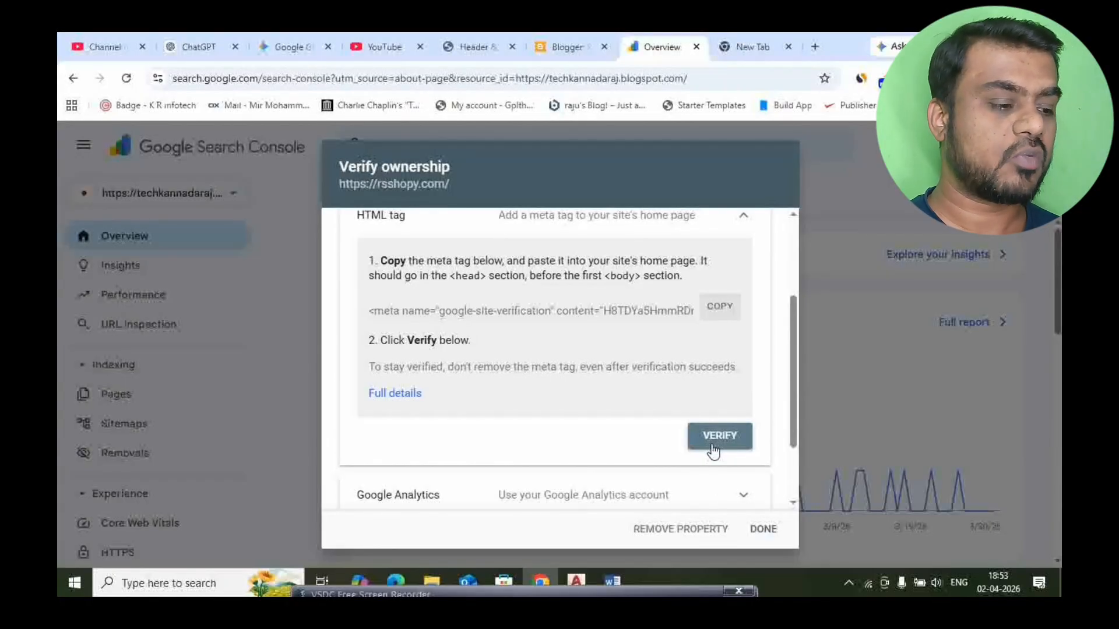
{"action": "left_click", "coordinate": [701, 539]}
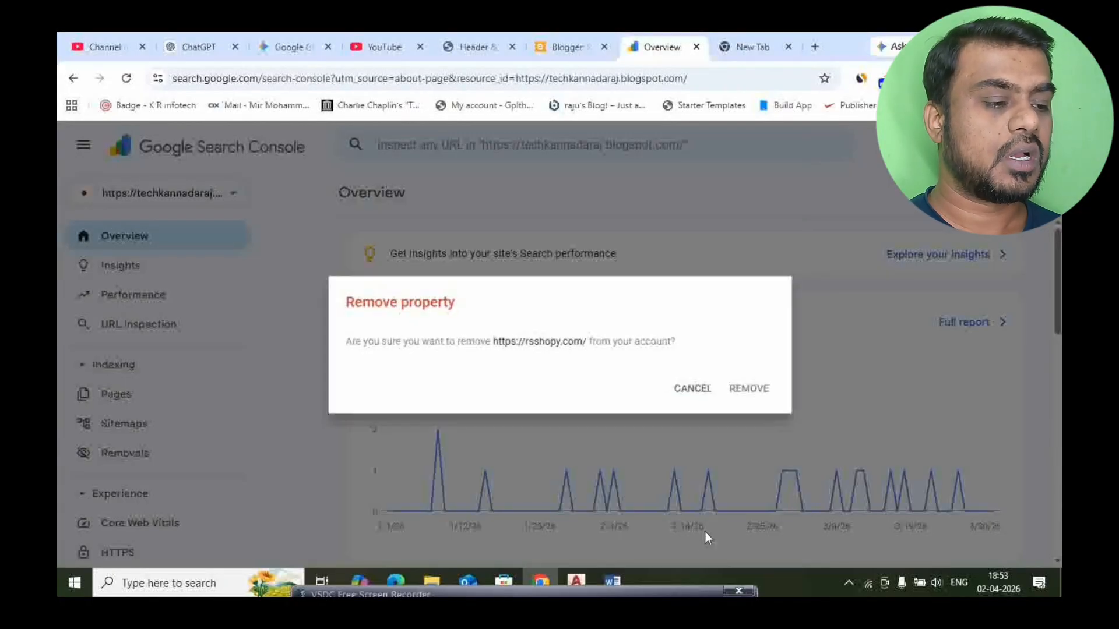
{"action": "left_click", "coordinate": [741, 386]}
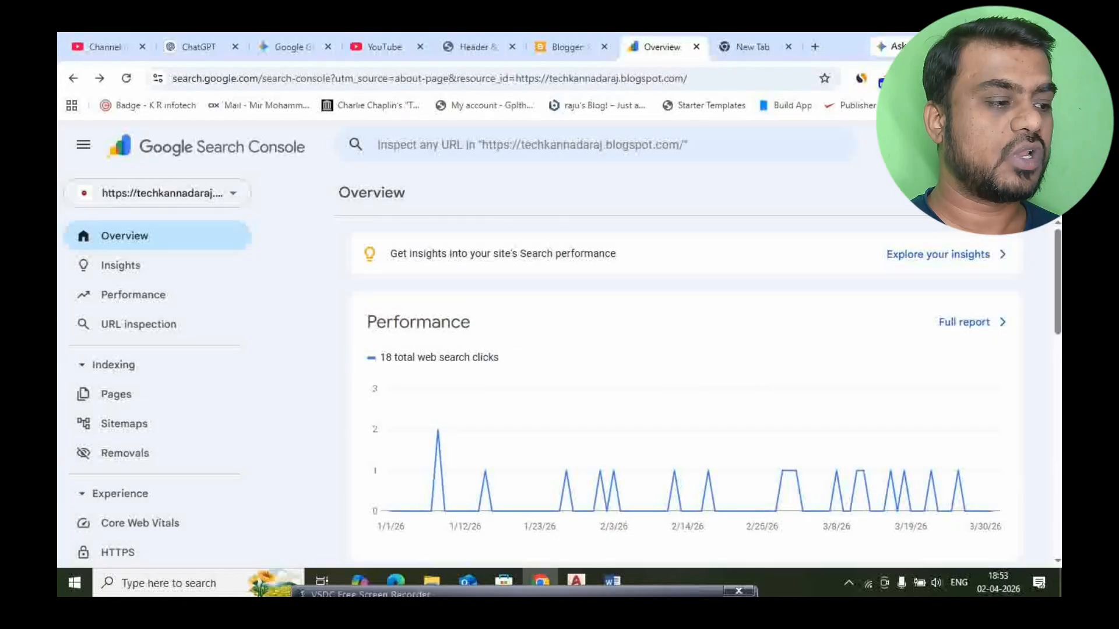
{"action": "left_click", "coordinate": [1037, 145]}
{"action": "left_click", "coordinate": [852, 409]}
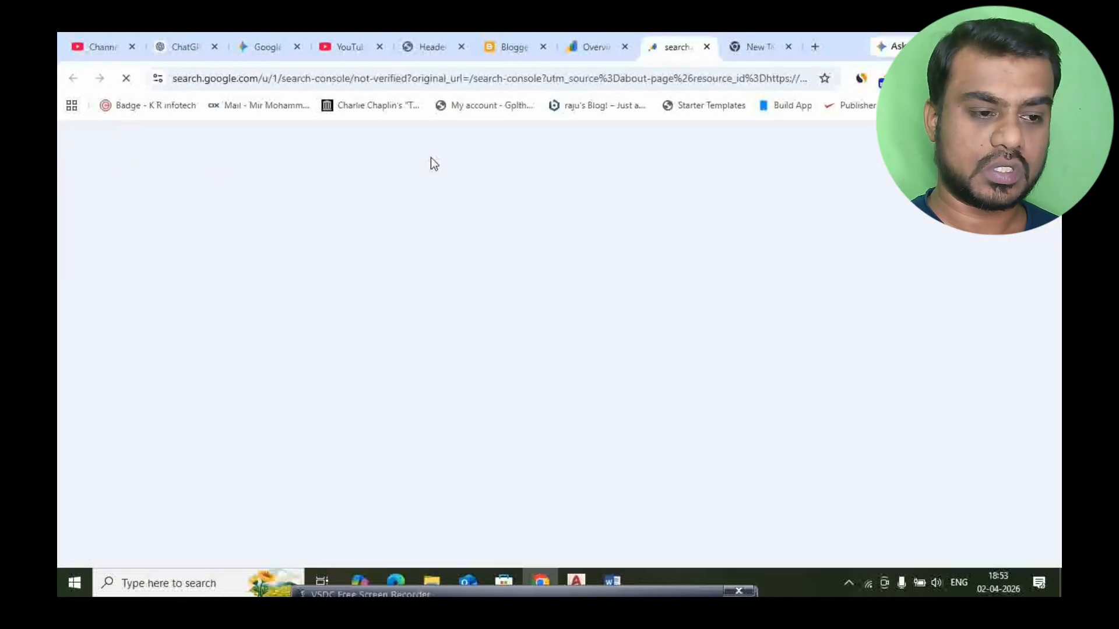
{"action": "left_click", "coordinate": [210, 203]}
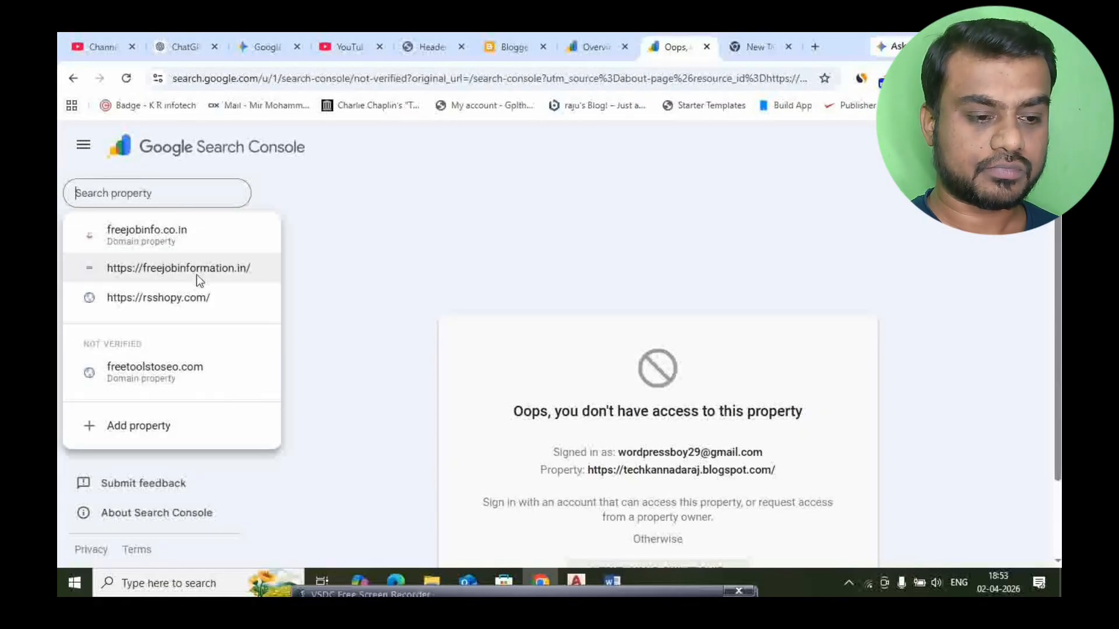
{"action": "left_click", "coordinate": [166, 298]}
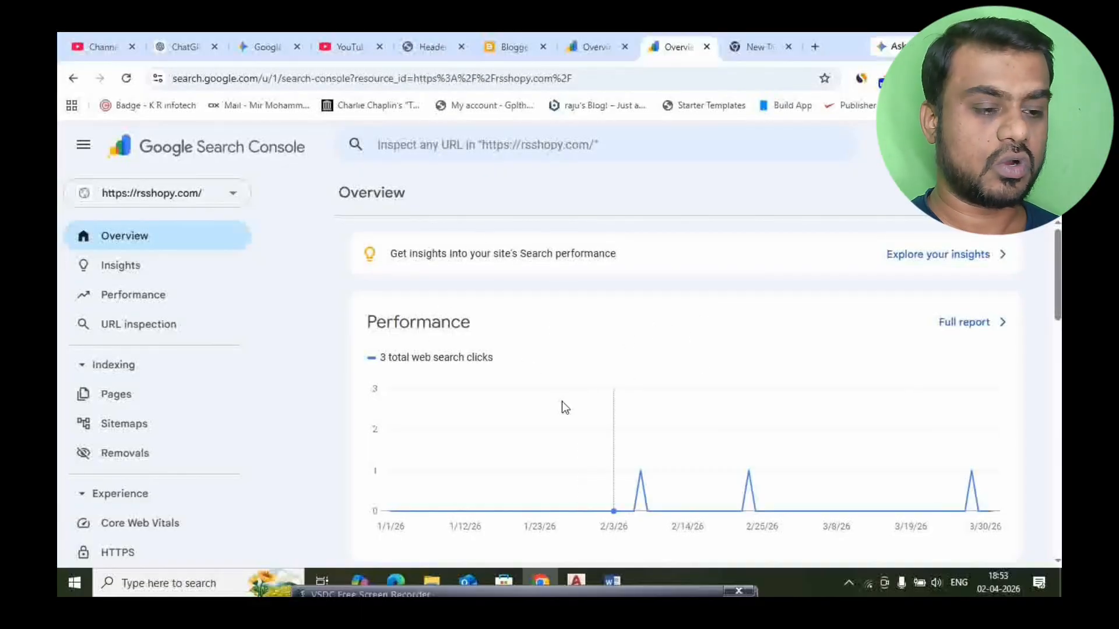
{"action": "scroll", "coordinate": [158, 349], "scroll_direction": "down", "scroll_amount": 1}
{"action": "left_click", "coordinate": [132, 354]}
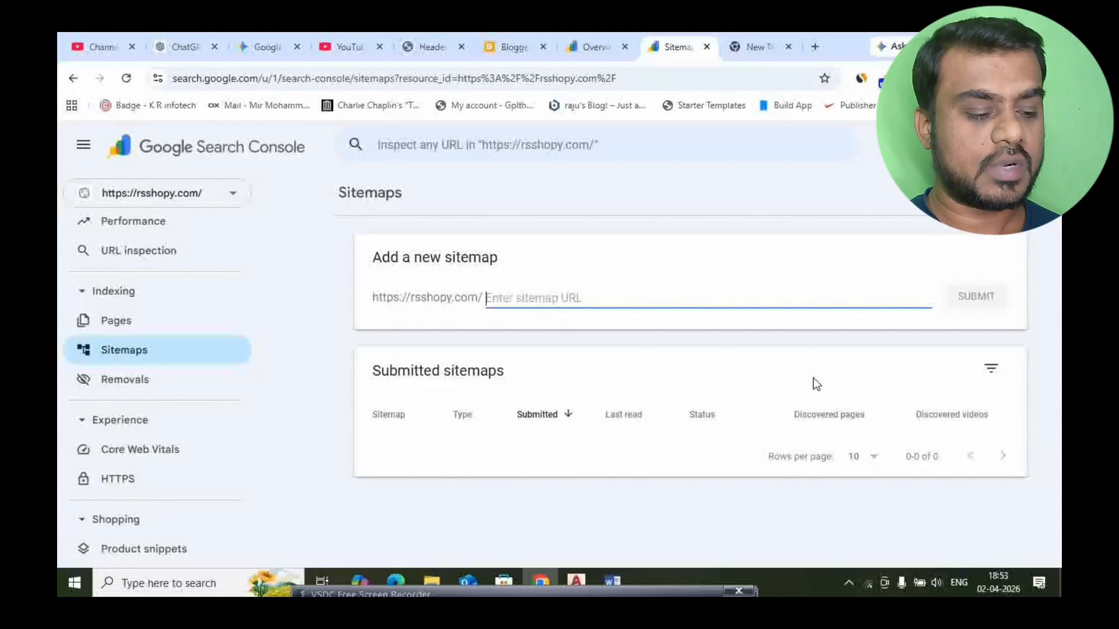
{"action": "type", "text": "sitemap"}
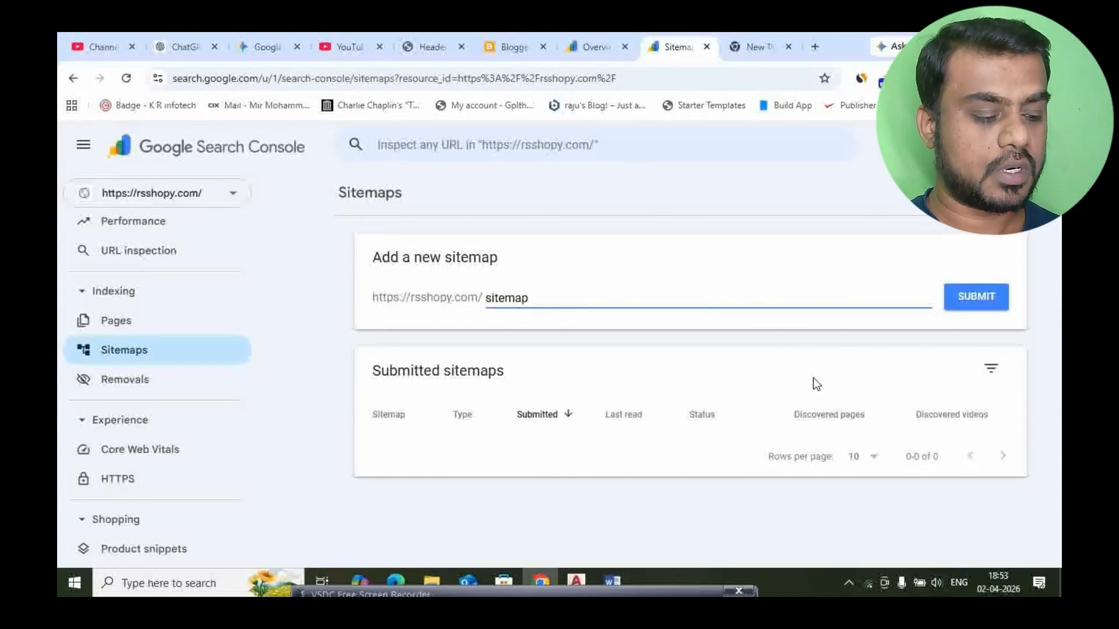
{"action": "type", "text": ".xml"}
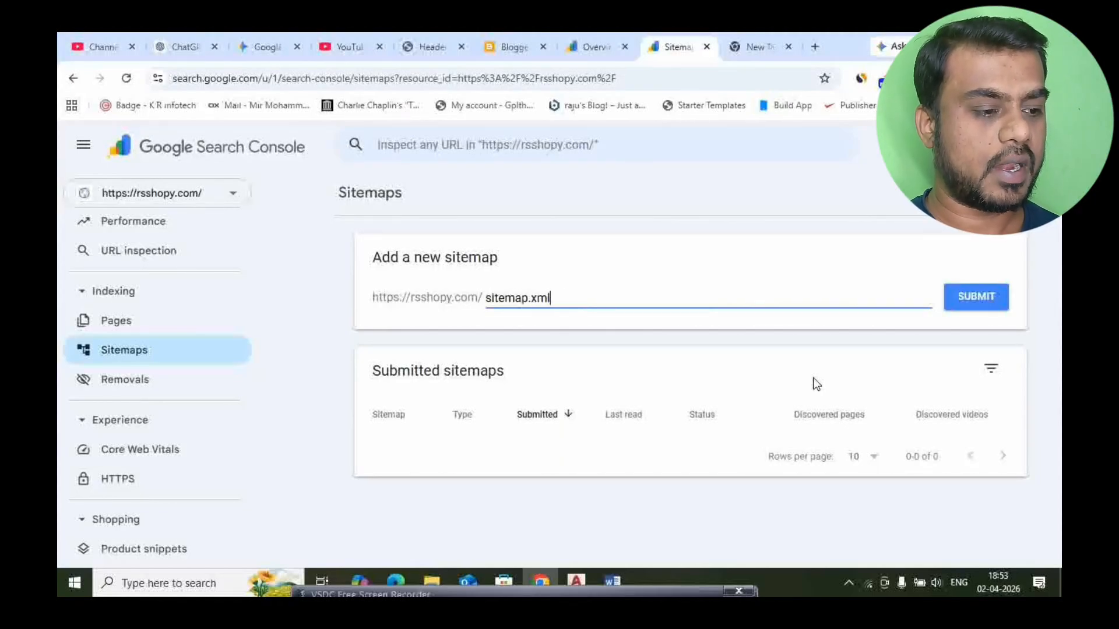
{"action": "left_click", "coordinate": [984, 304]}
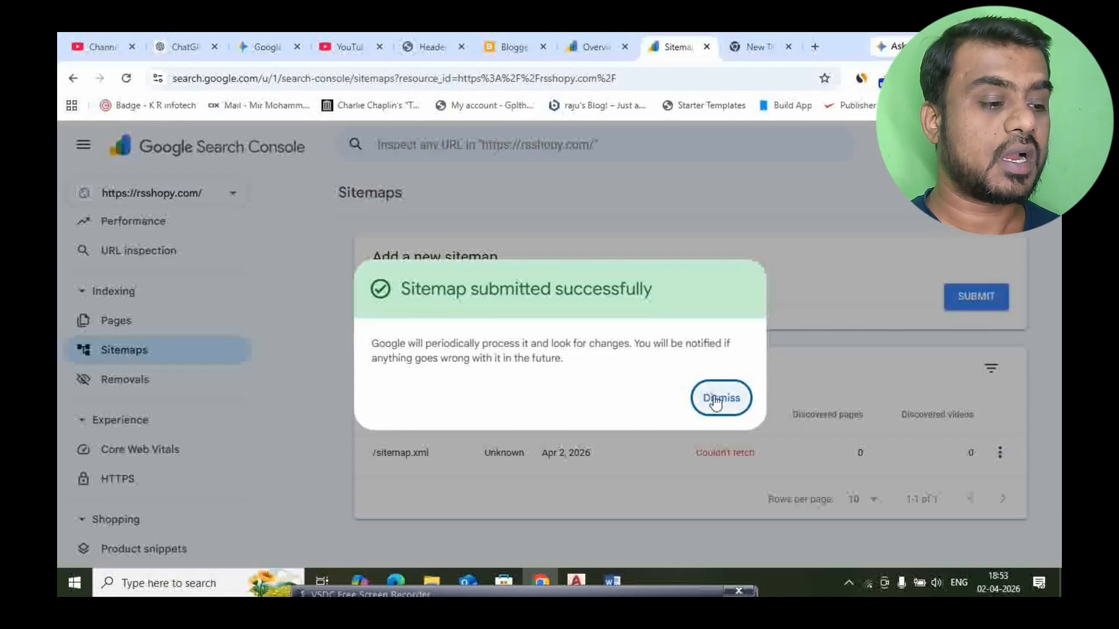
{"action": "left_click", "coordinate": [718, 398]}
View the details of the submitted /sitemap.xml and return to the Sitemaps overview.
{"action": "left_click_drag", "start_coordinate": [696, 457], "coordinate": [781, 455]}
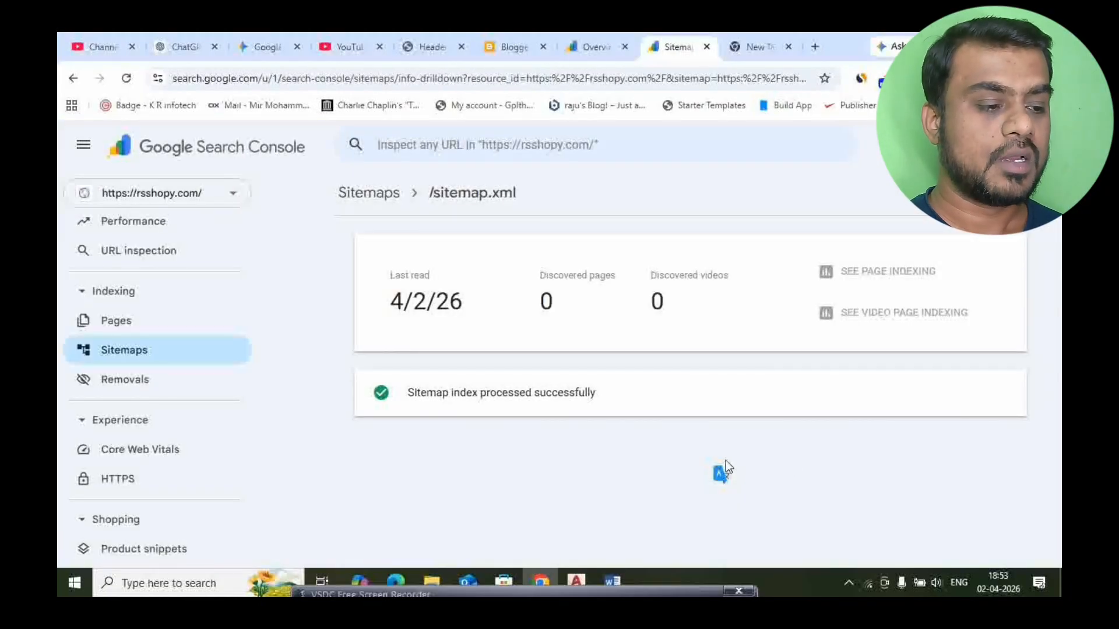
{"action": "left_click", "coordinate": [156, 361]}
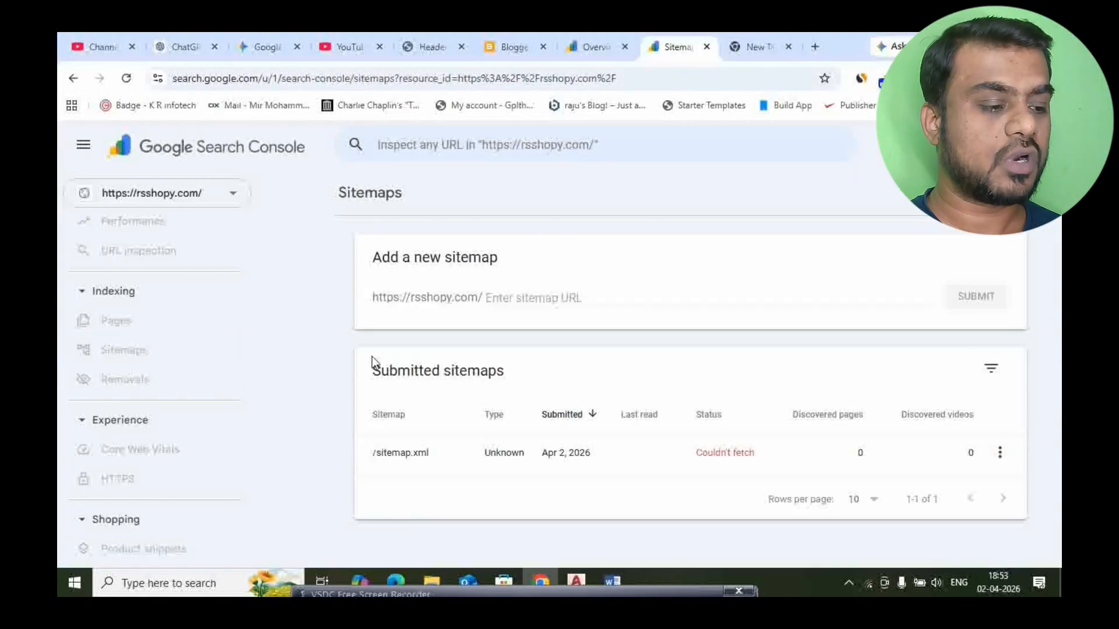